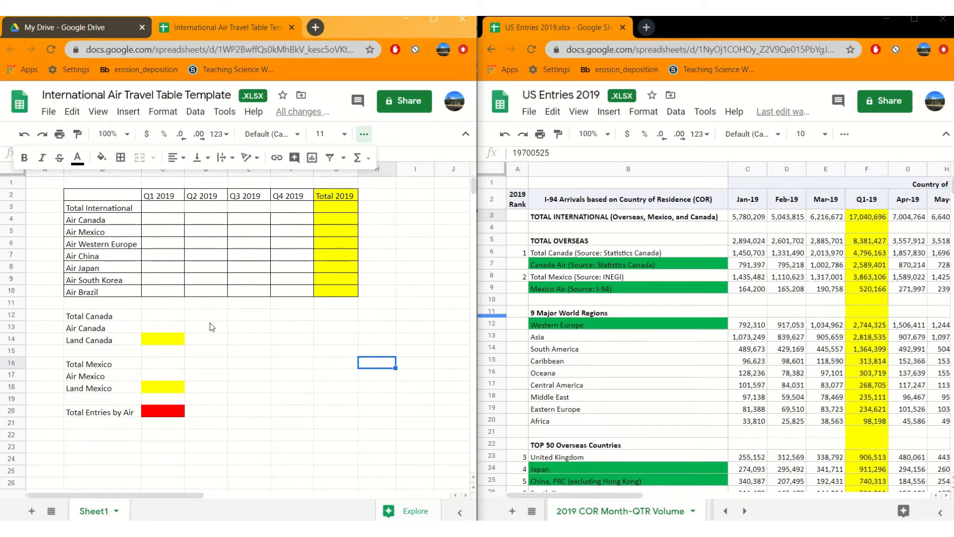
Look over the table cells and the built-in functions list before entering data
left_click(254, 341)
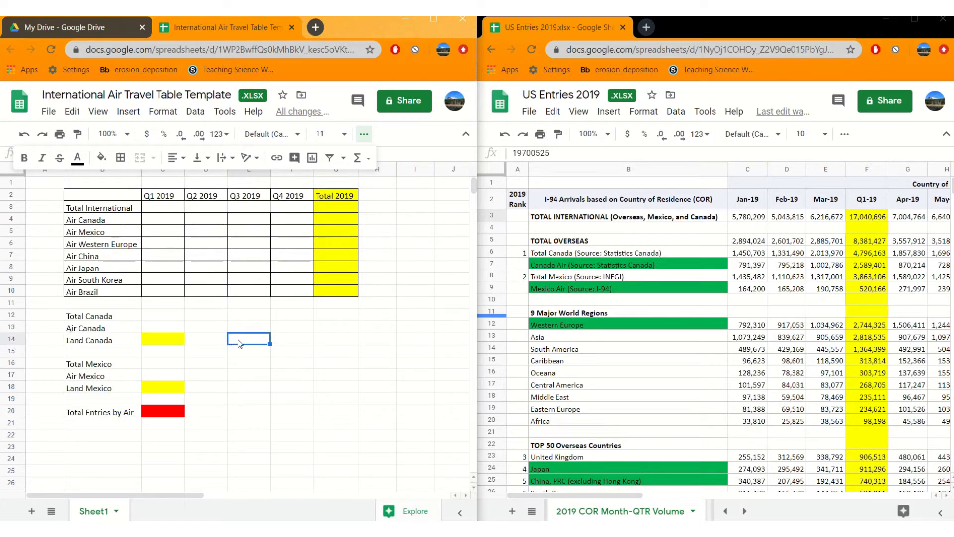
scroll(247, 209, "down", 1)
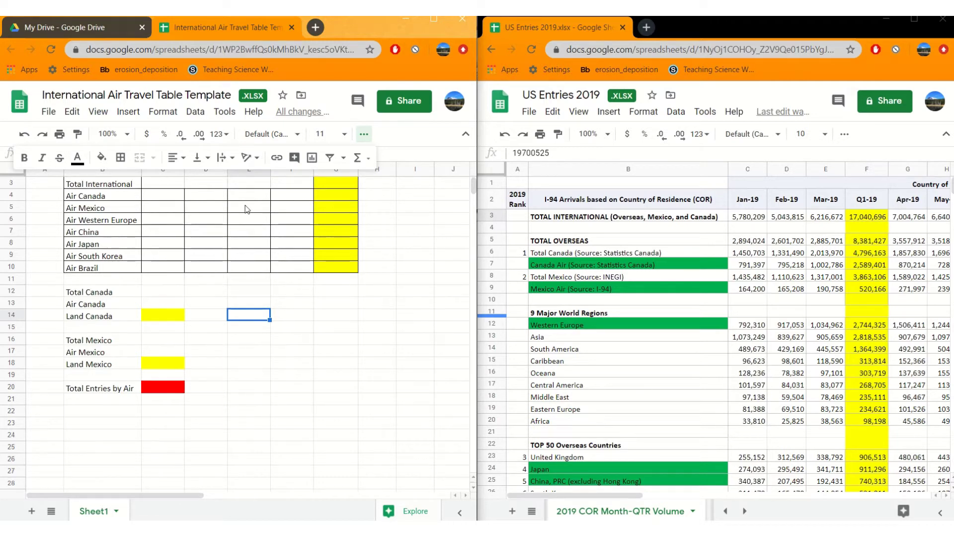
left_click(368, 158)
left_click(336, 279)
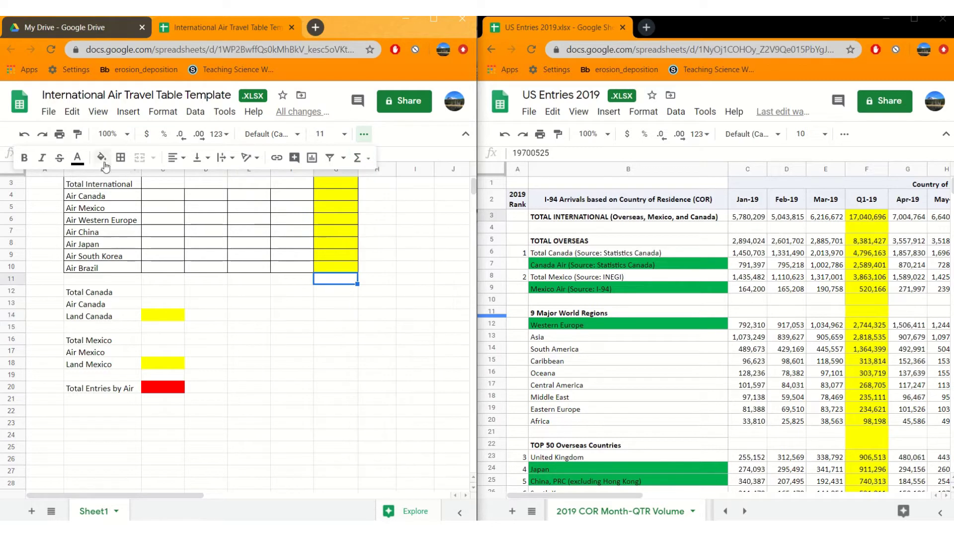
scroll(214, 273, "up", 1)
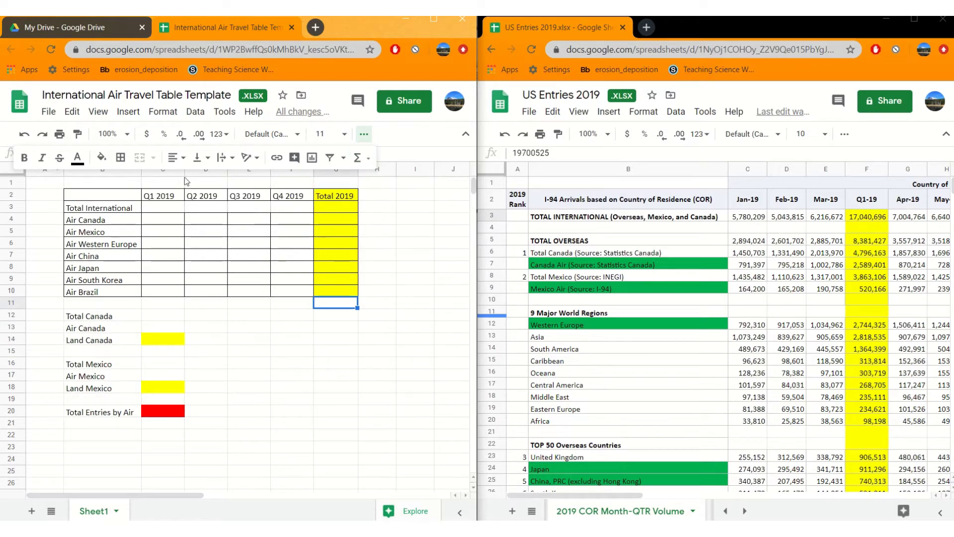
left_click(302, 339)
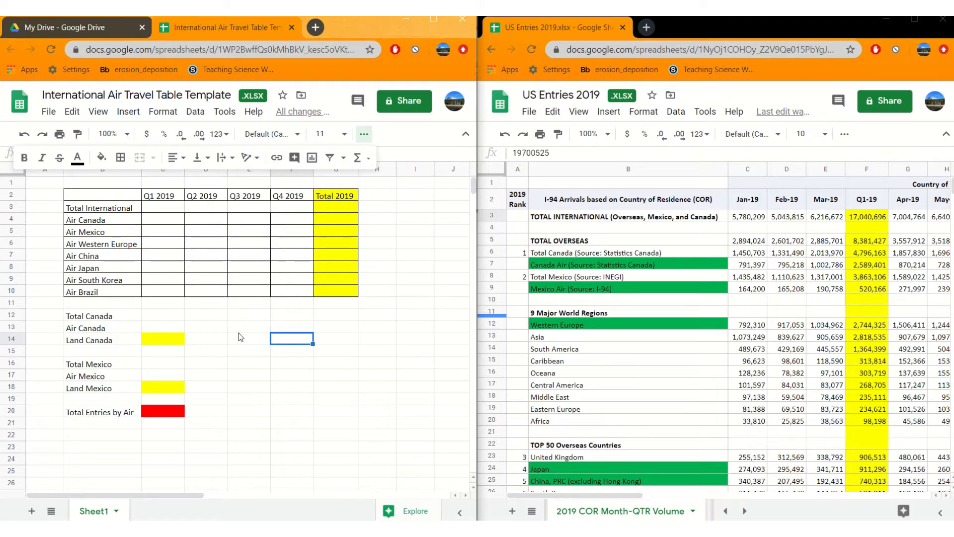
left_click(161, 208)
left_click(196, 212)
left_click(254, 211)
left_click(296, 211)
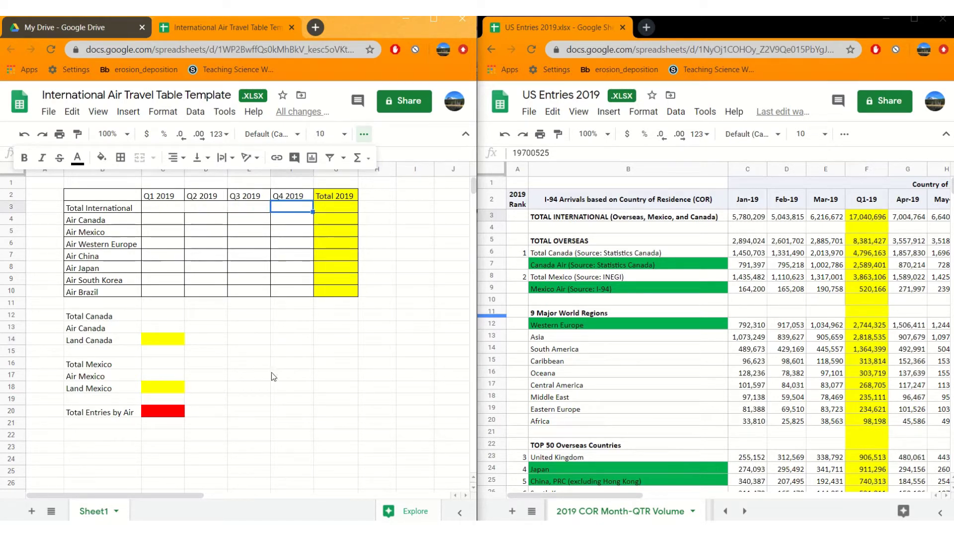
left_click(256, 325)
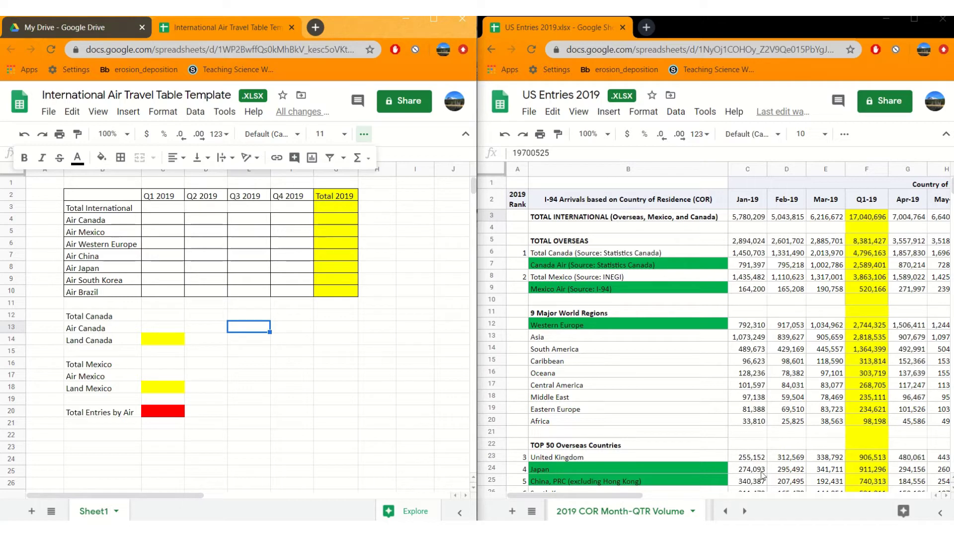
mouse_move(619, 497)
left_mouse_down()
mouse_move(786, 488)
mouse_move(618, 492)
left_mouse_up()
Enter 45, 56, 71 and 23 into Total International's Q1–Q4 2019 cells
left_click(164, 209)
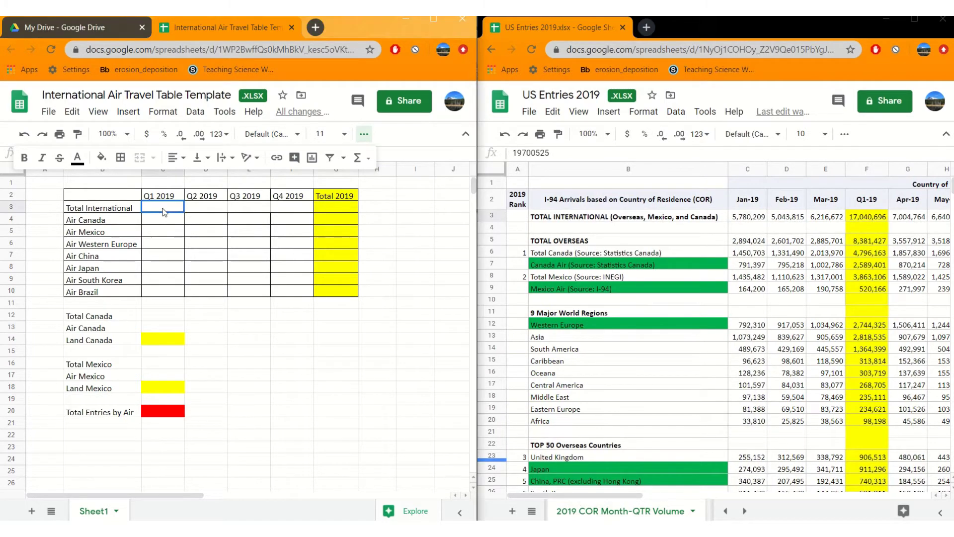
type("45")
key("Tab")
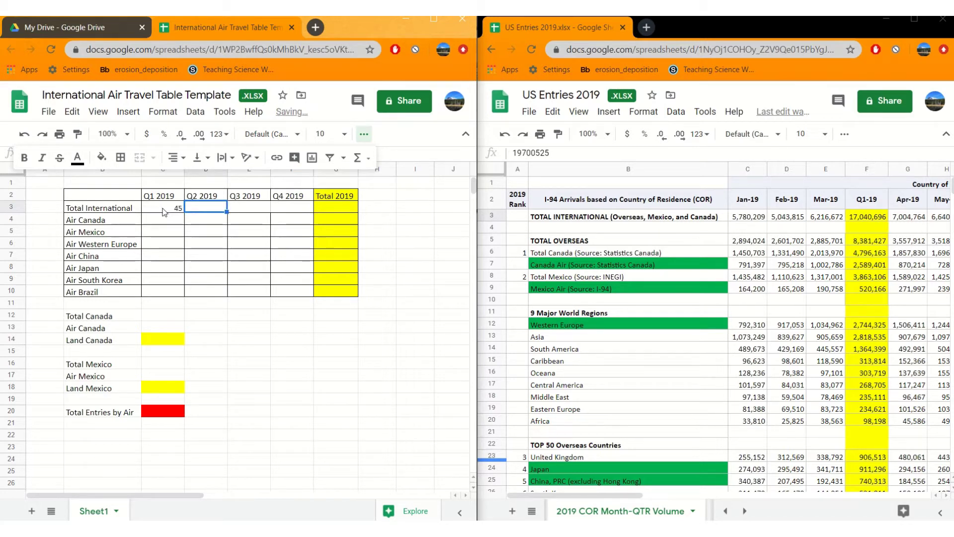
type("56")
key("Tab")
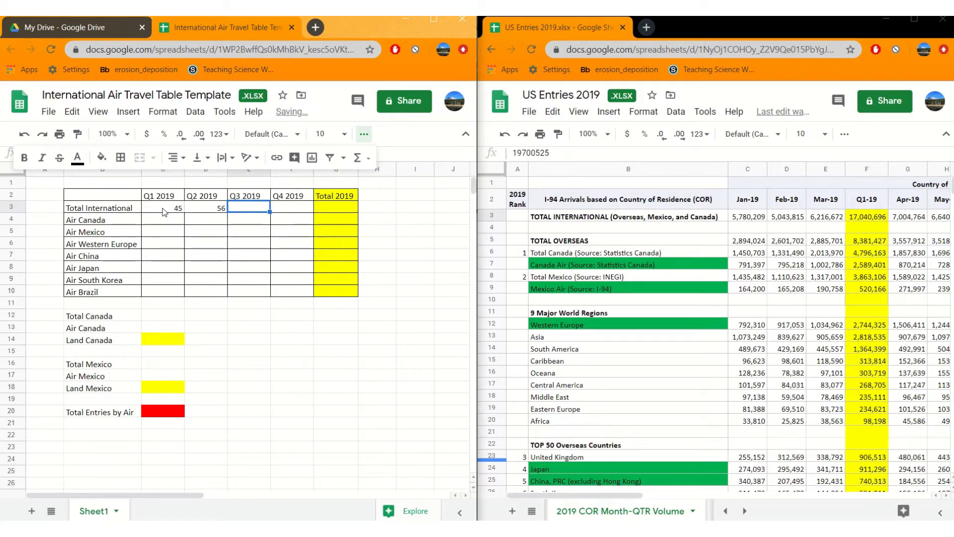
type("71")
key("Tab")
type("23")
key("Tab")
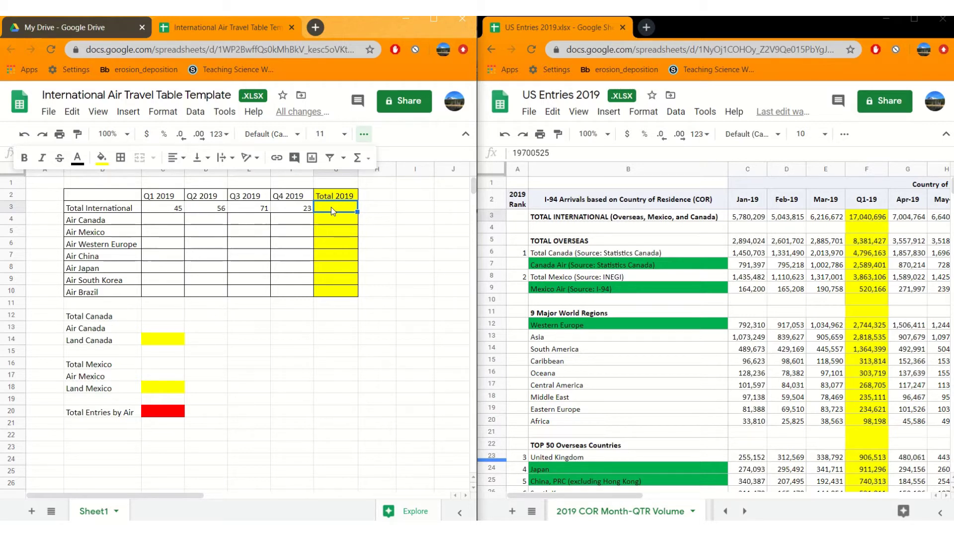
Enter =C3+D3+E3+F3 in Total International's Total 2019 cell, giving 195
type("=")
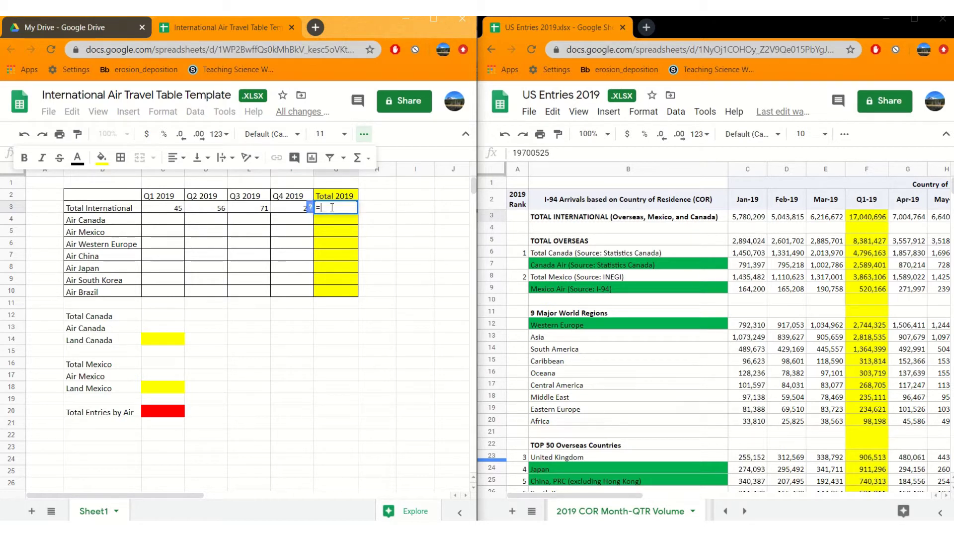
left_click(178, 209)
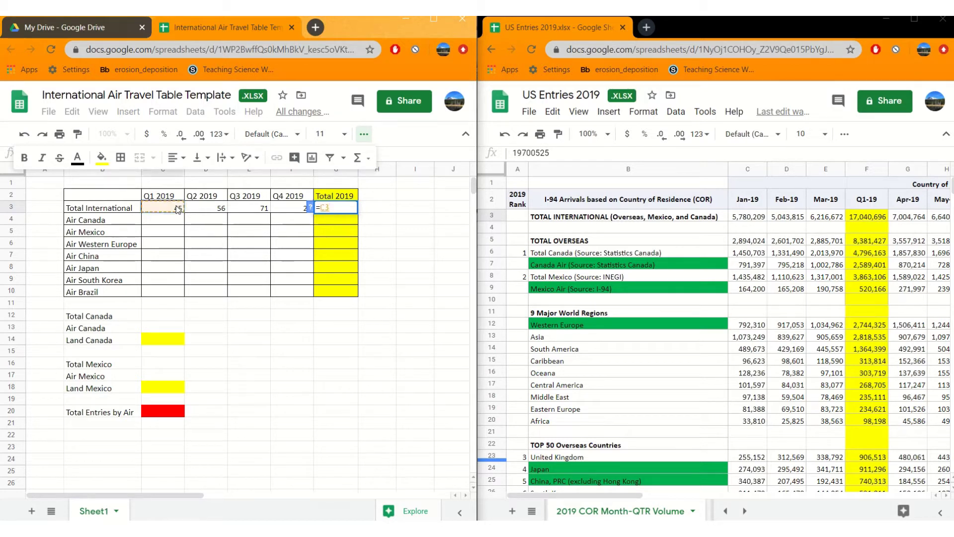
type("+")
left_click(213, 209)
type("+")
left_click(249, 209)
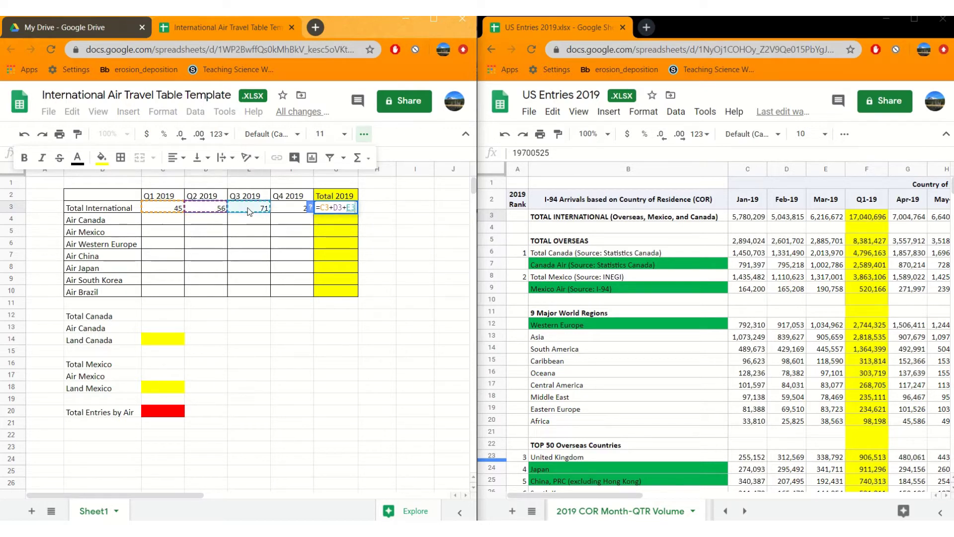
type("+")
left_click(294, 211)
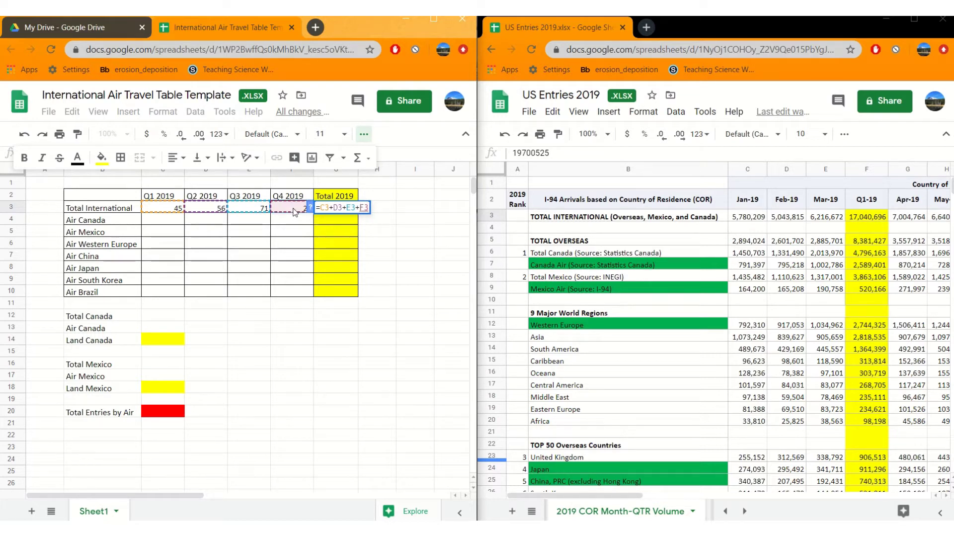
key("Return")
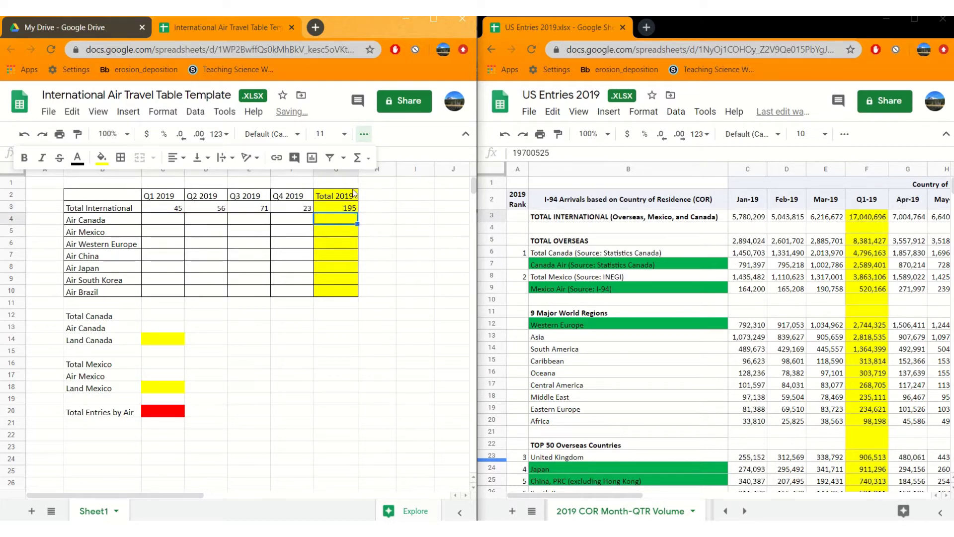
left_click(347, 210)
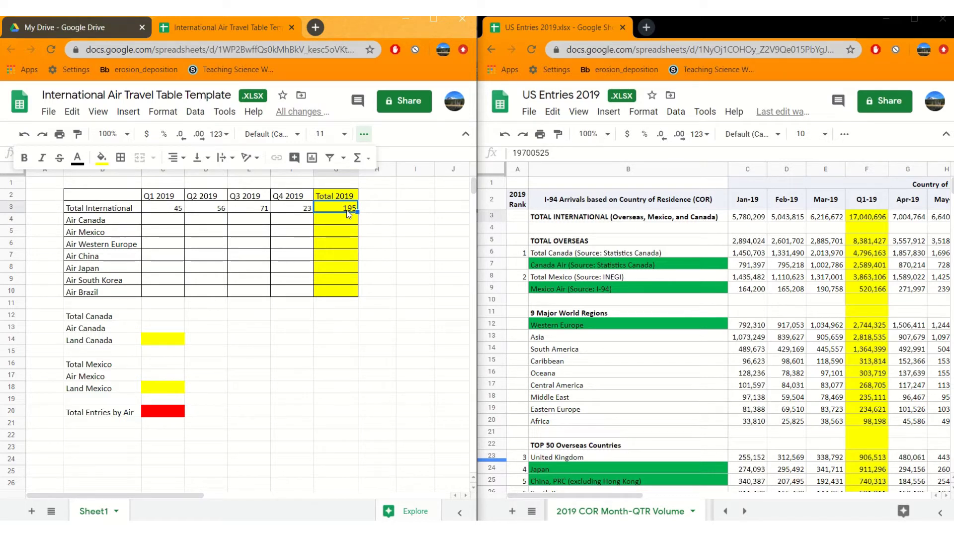
Replace the Total 2019 formula with =SUM(C3:F3), still showing 195
key("Delete")
type("=")
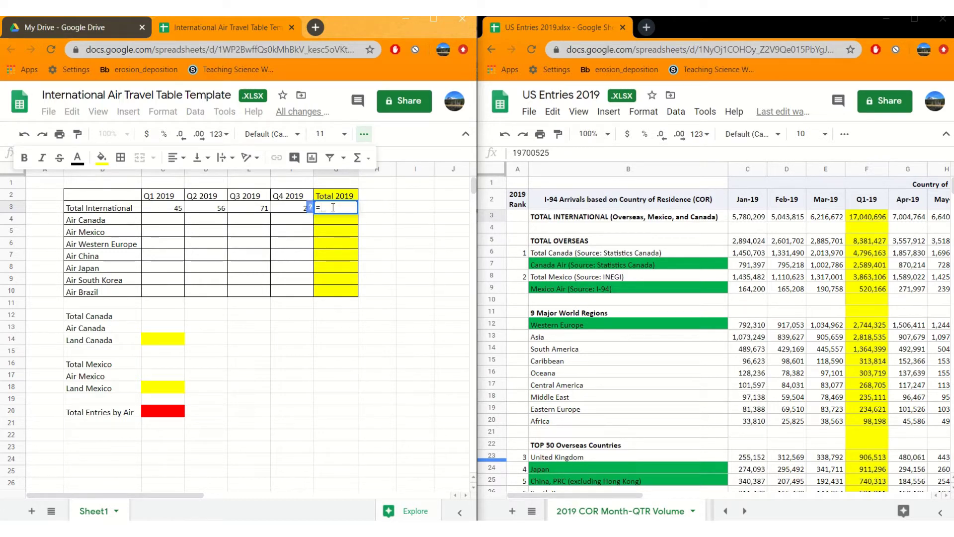
type("sum")
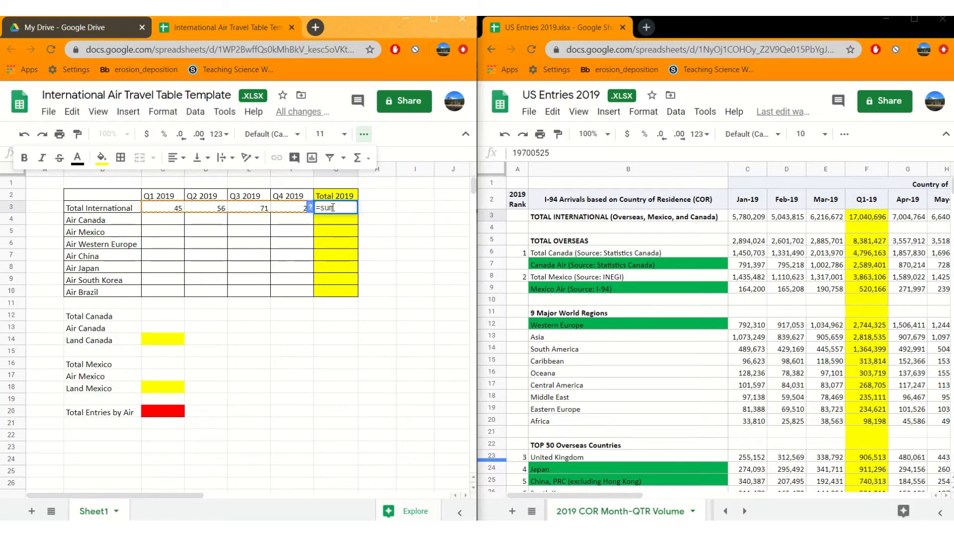
type("(")
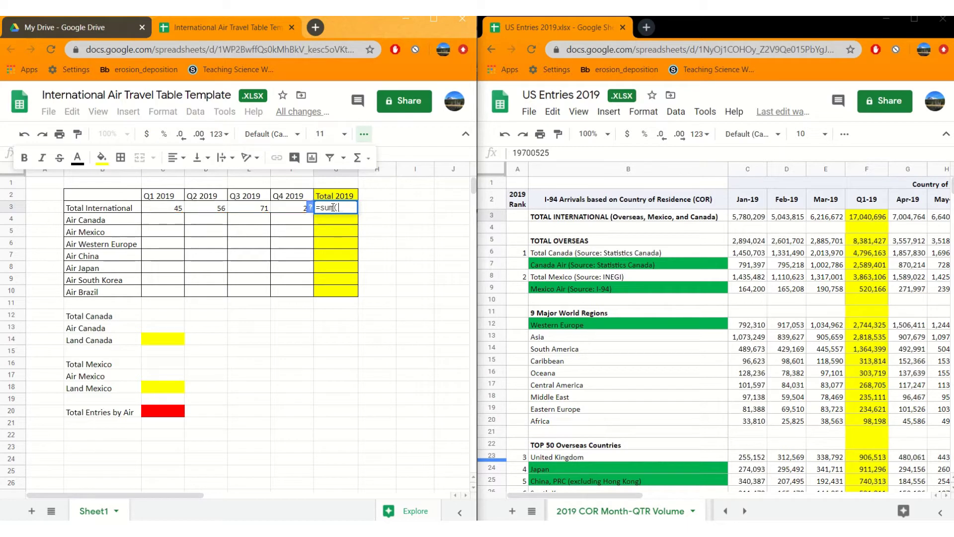
left_click(167, 211)
left_click_drag(166, 211, 290, 212)
type(")")
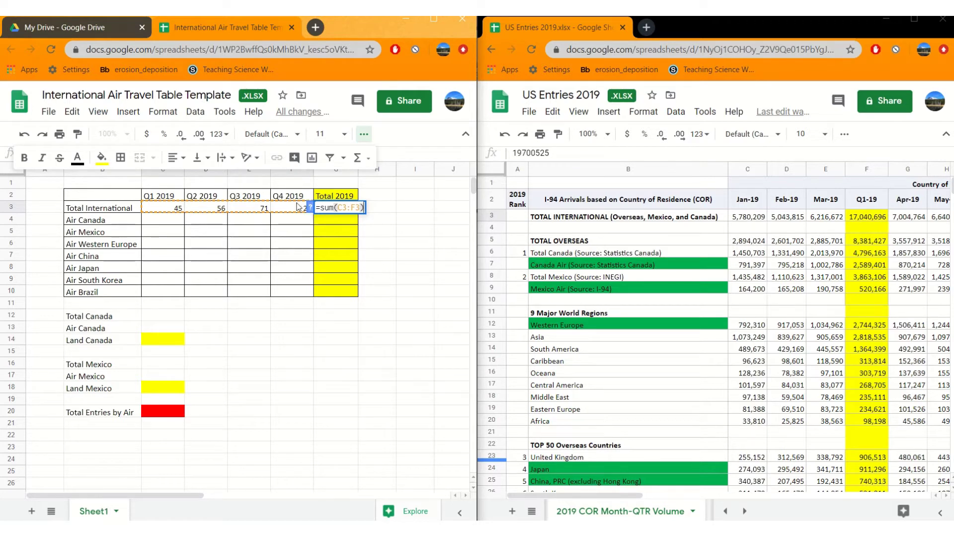
key("Return")
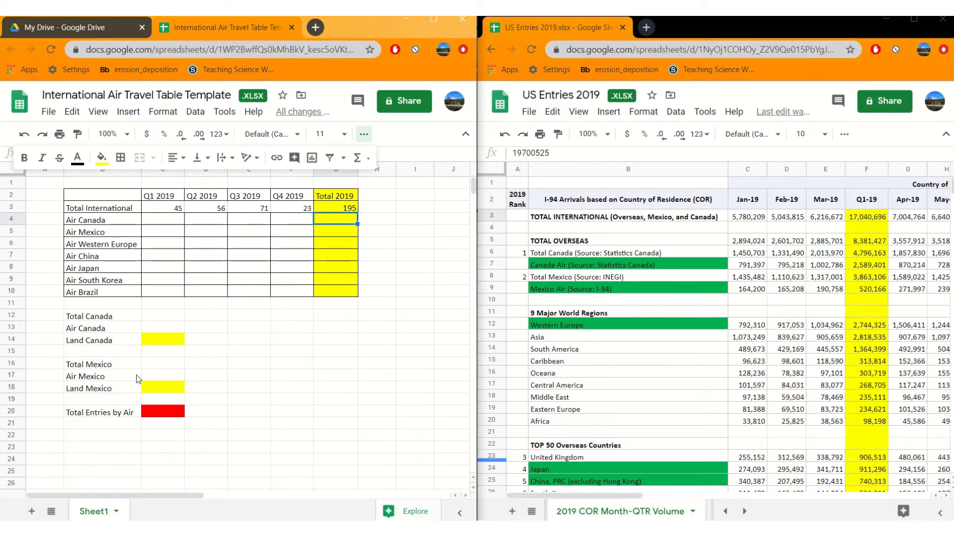
Enter 150 for Total Canada and 123 for Air Canada
left_click(167, 321)
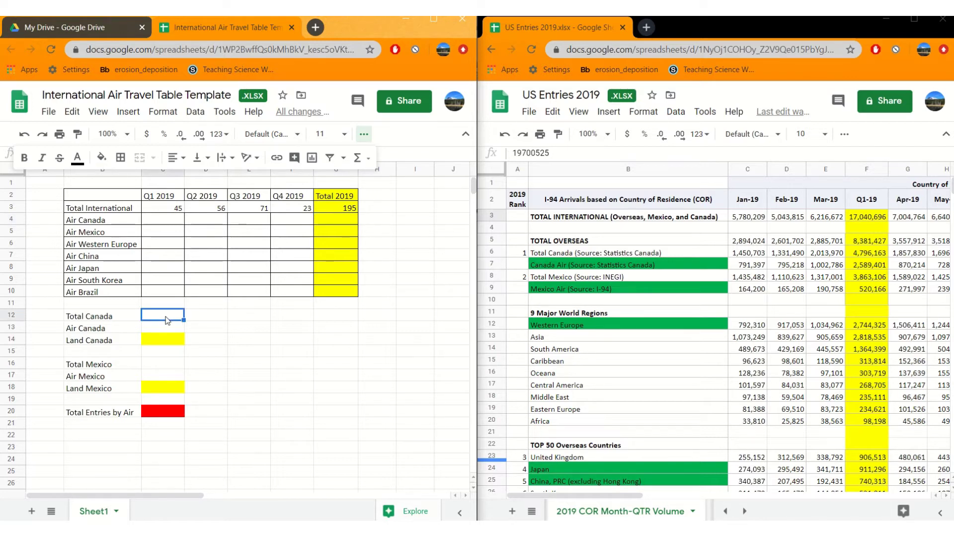
type("150")
left_click(170, 329)
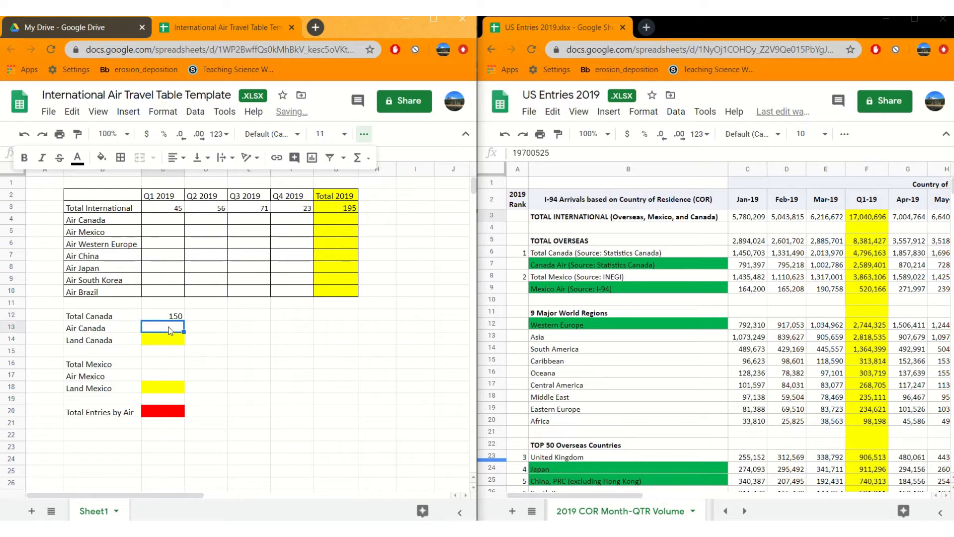
type("123")
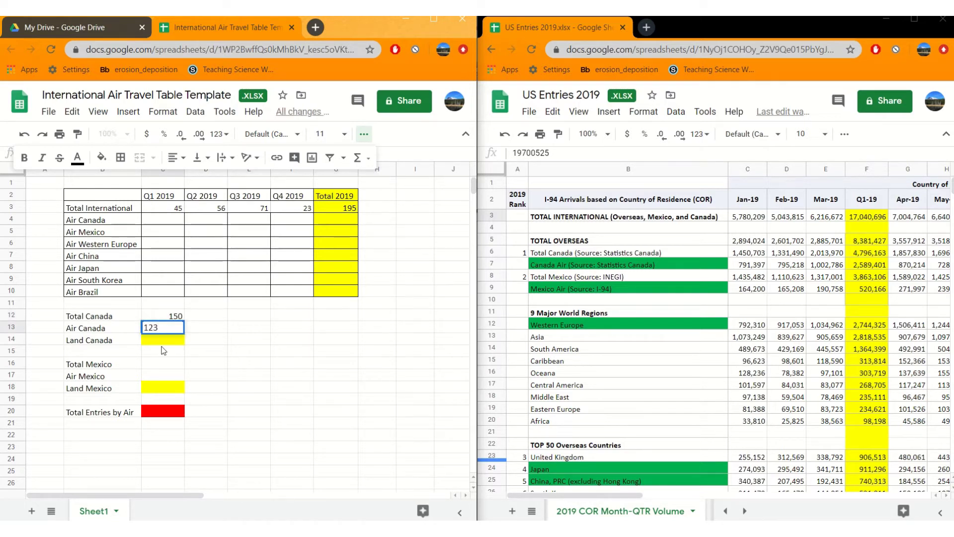
left_click(163, 343)
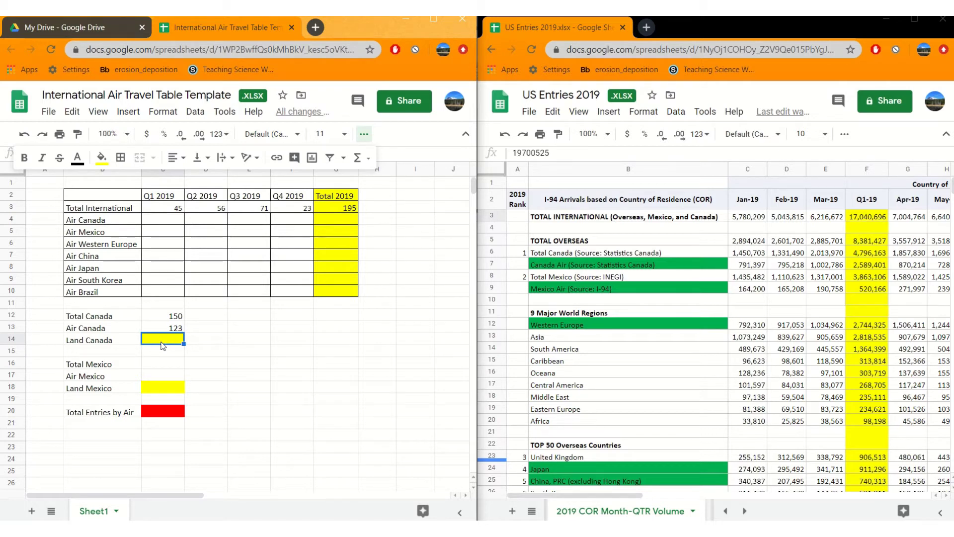
Try =MIN(C12:C13) in Land Canada, then clear the erroneous result
type("=")
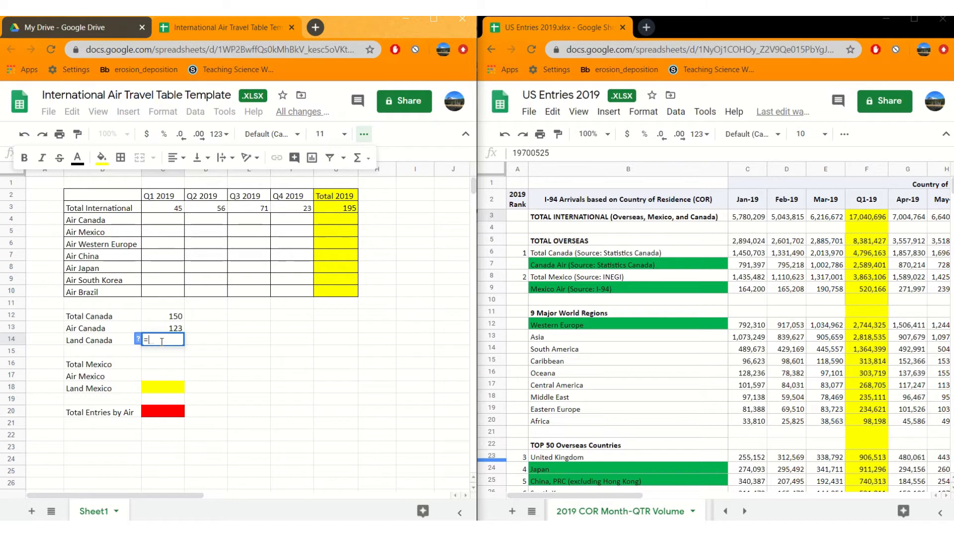
type("minus")
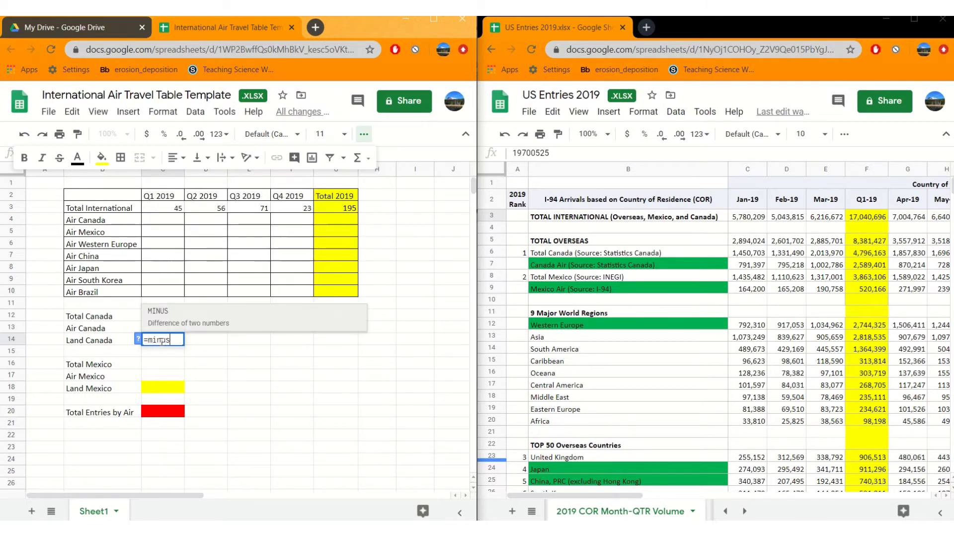
type("(")
left_click(166, 316)
left_click_drag(165, 317, 165, 332)
type(")")
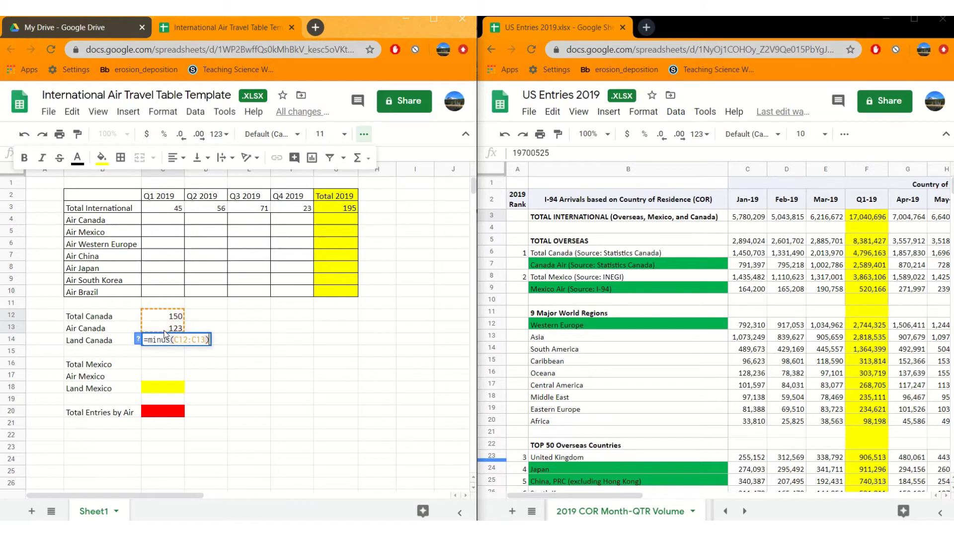
key("Return")
left_click(163, 343)
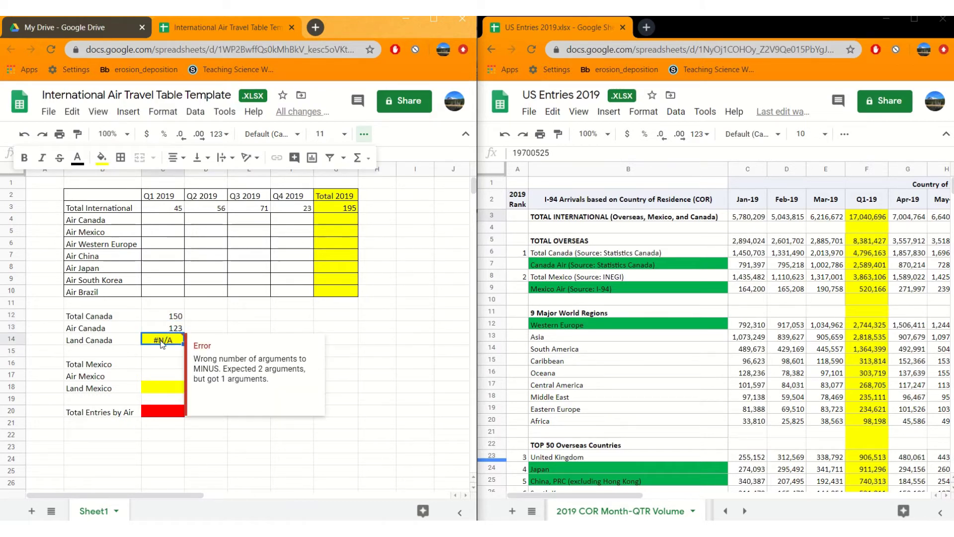
right_click(162, 343)
left_click(155, 343)
key("Delete")
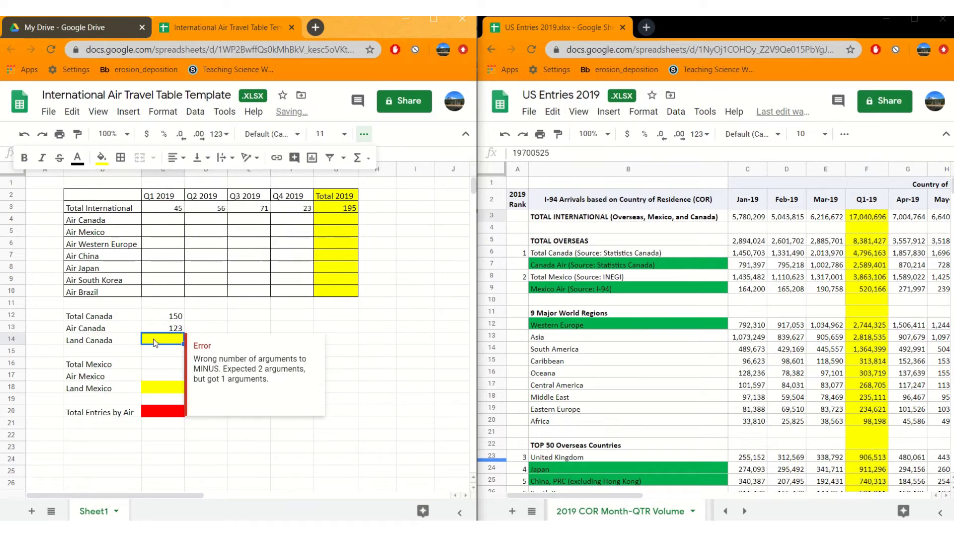
Enter =C12-C13 in Land Canada, showing 27
type("=")
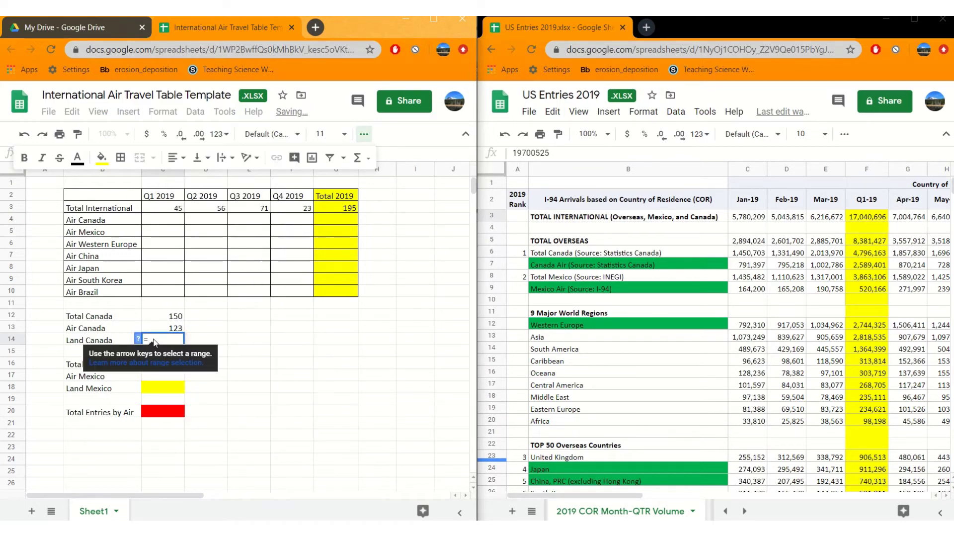
left_click(172, 320)
type("-")
left_click(176, 330)
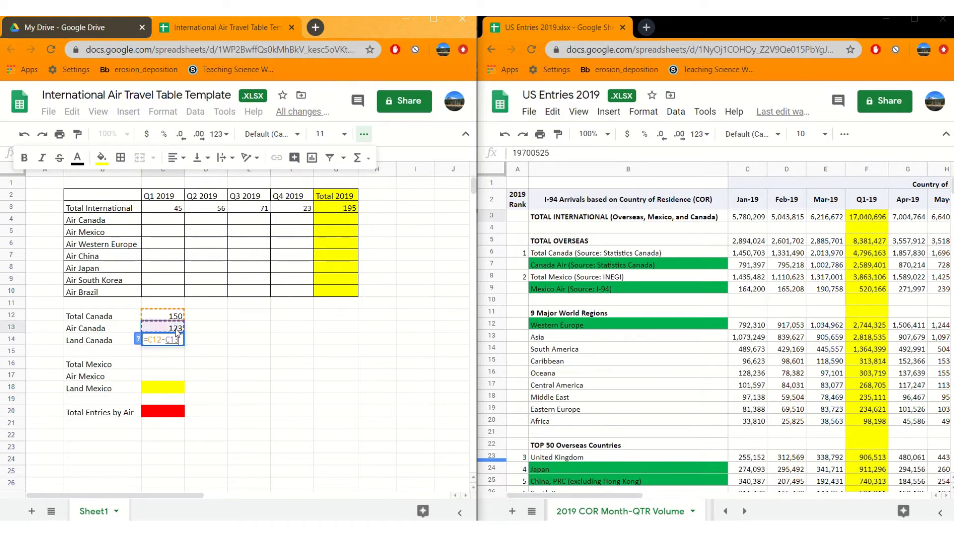
key("Return")
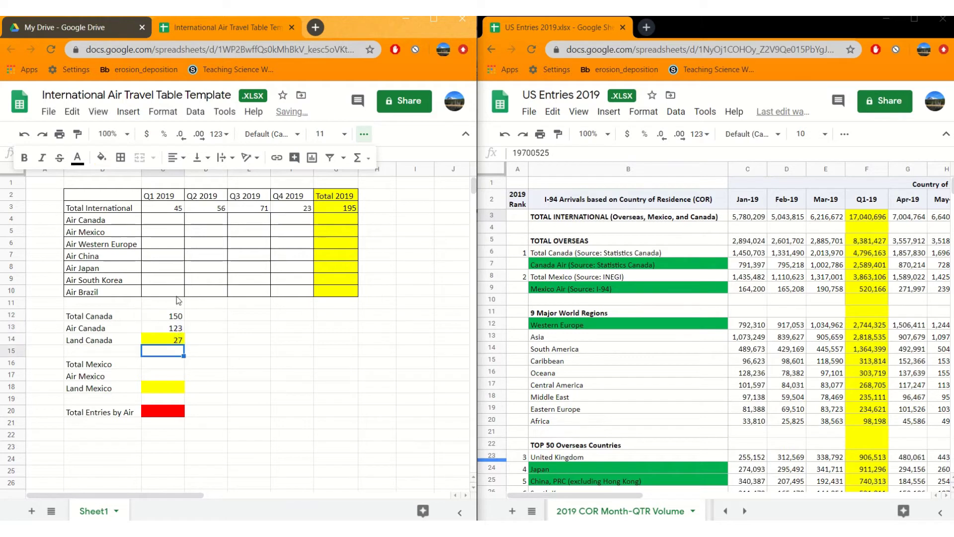
Enter 180 for Total Mexico and 32 for Air Mexico
left_click(153, 366)
type("180")
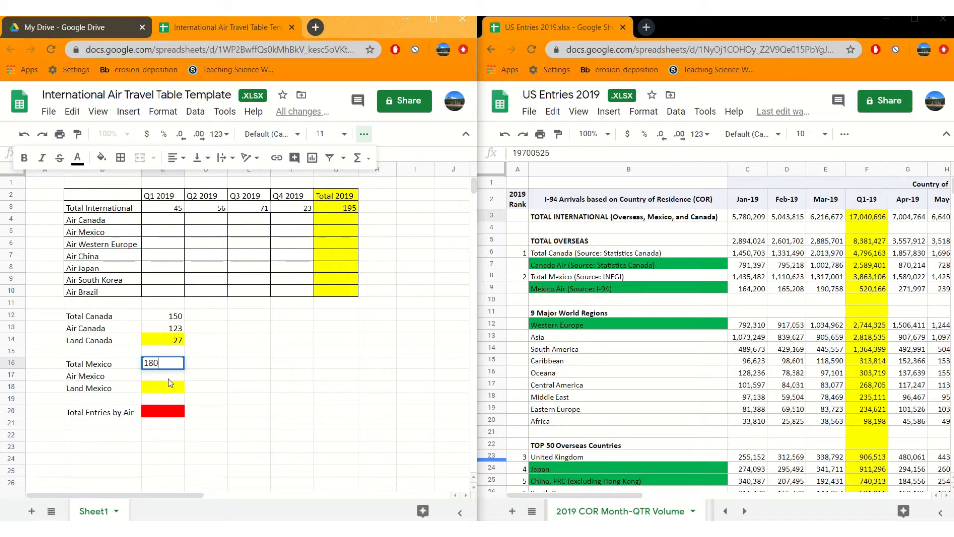
key("Return")
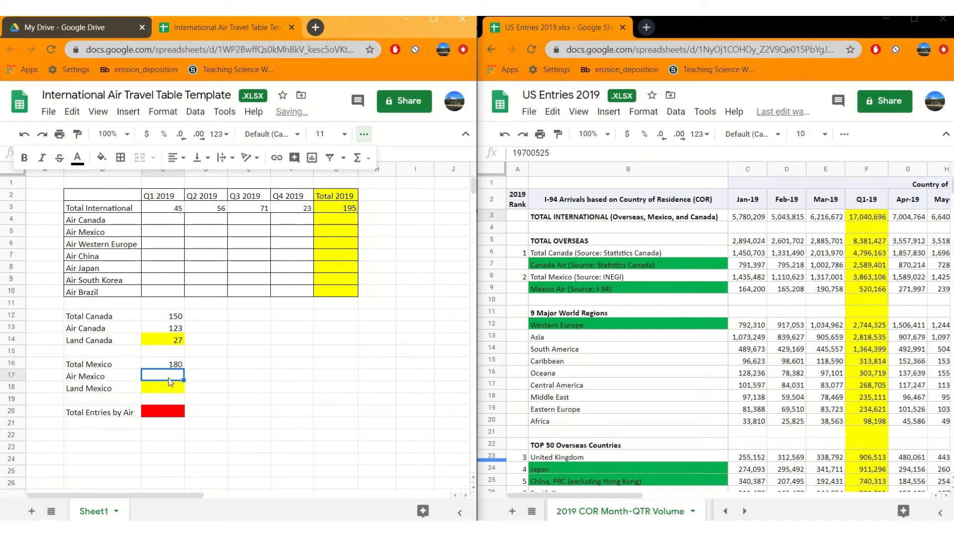
type("32")
left_click(167, 391)
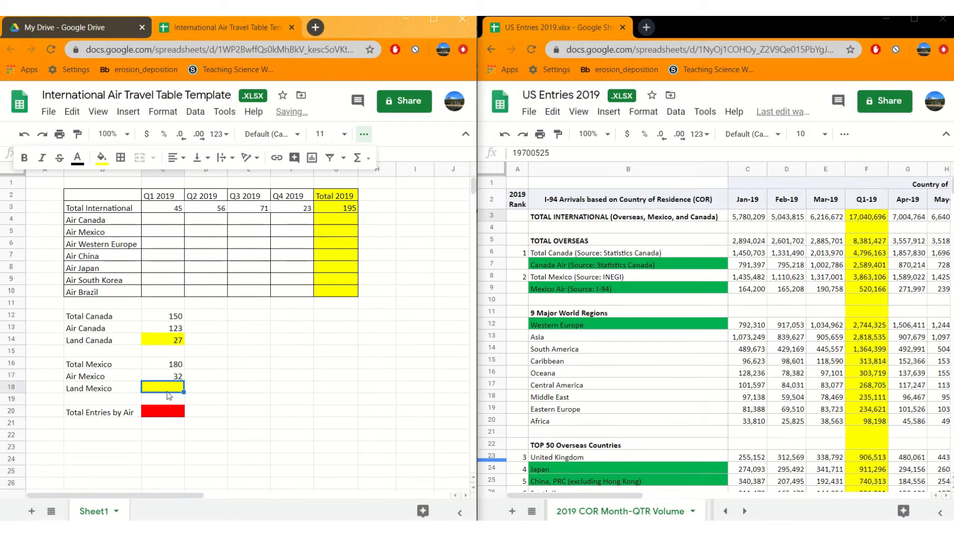
Enter =C16-C17 in Land Mexico, showing 148
type("=")
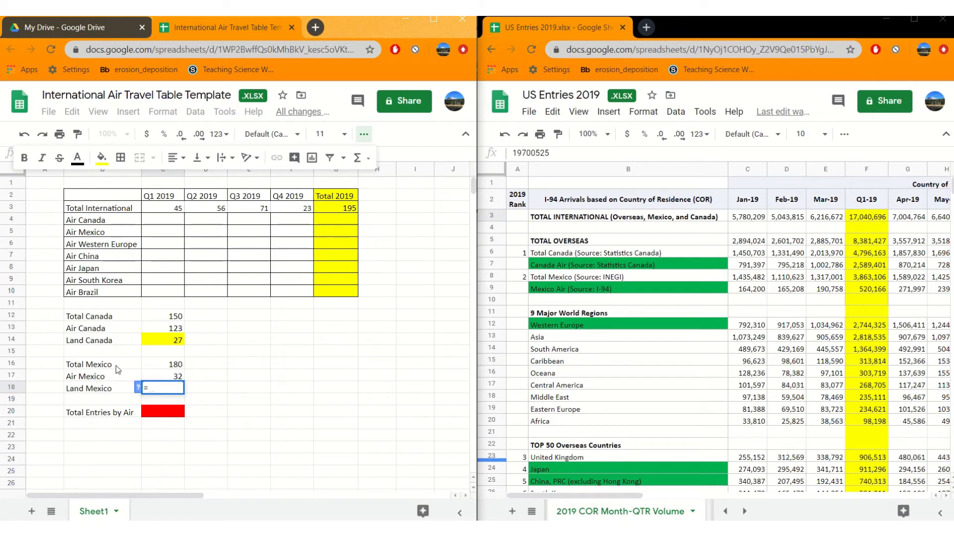
left_click(175, 369)
type("-")
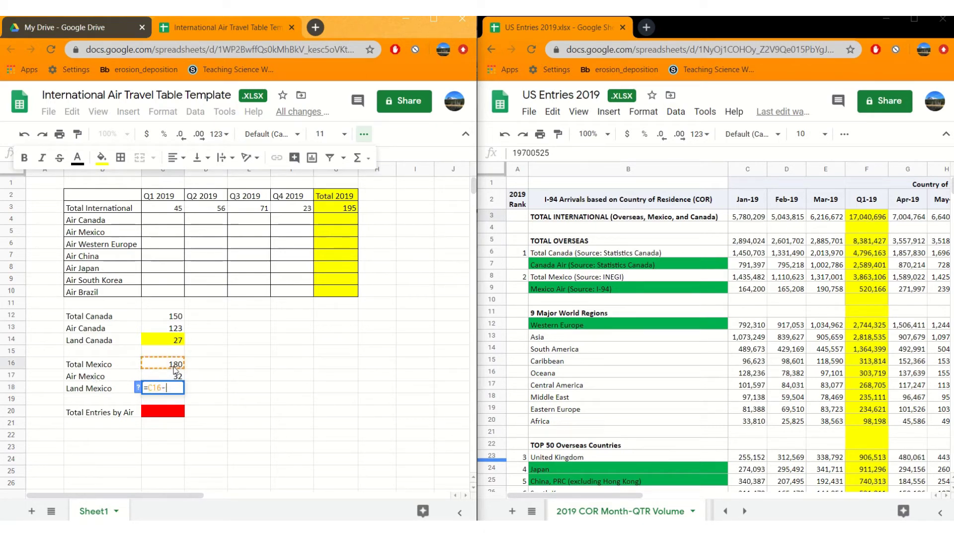
left_click(178, 378)
key("Return")
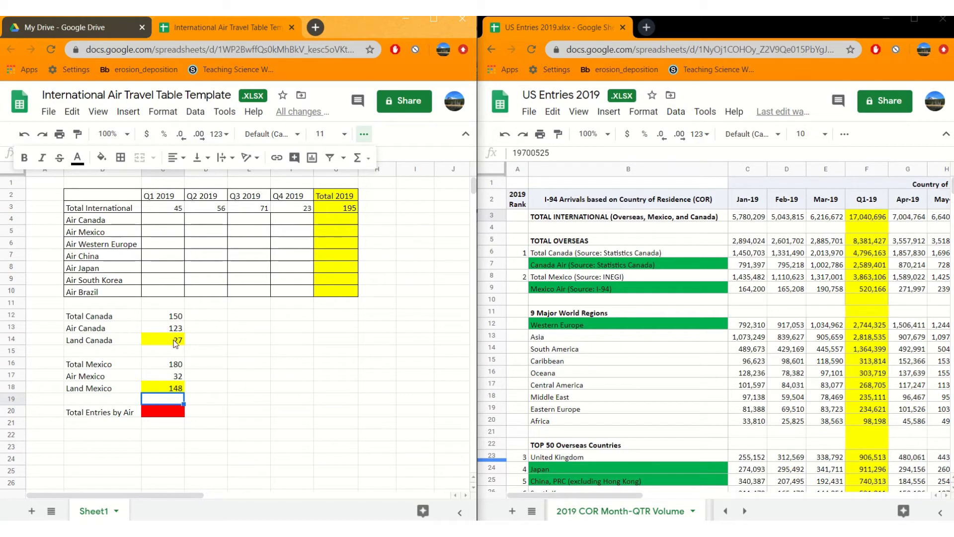
Enter =C14=C18 in the cell beside Land Mexico, which shows FALSE
left_click(215, 391)
type("=")
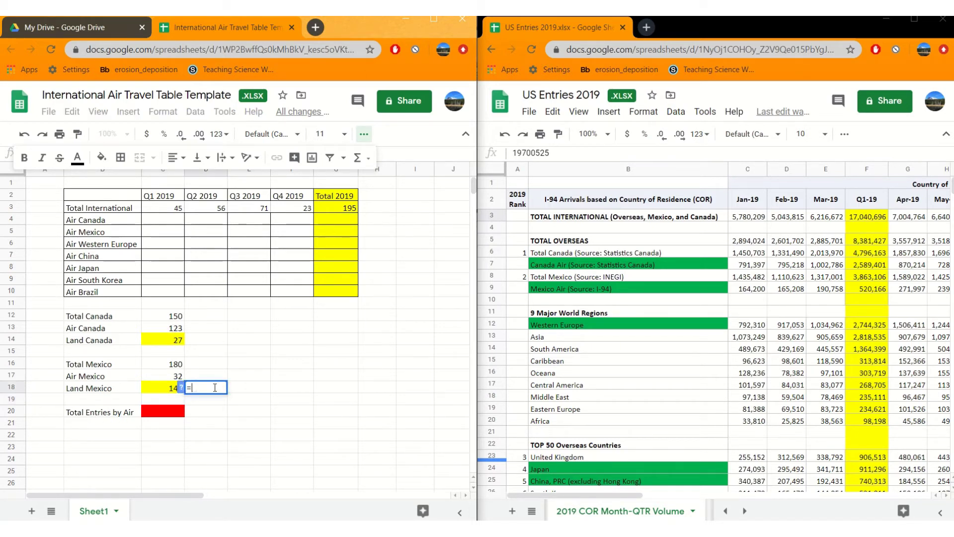
left_click(171, 341)
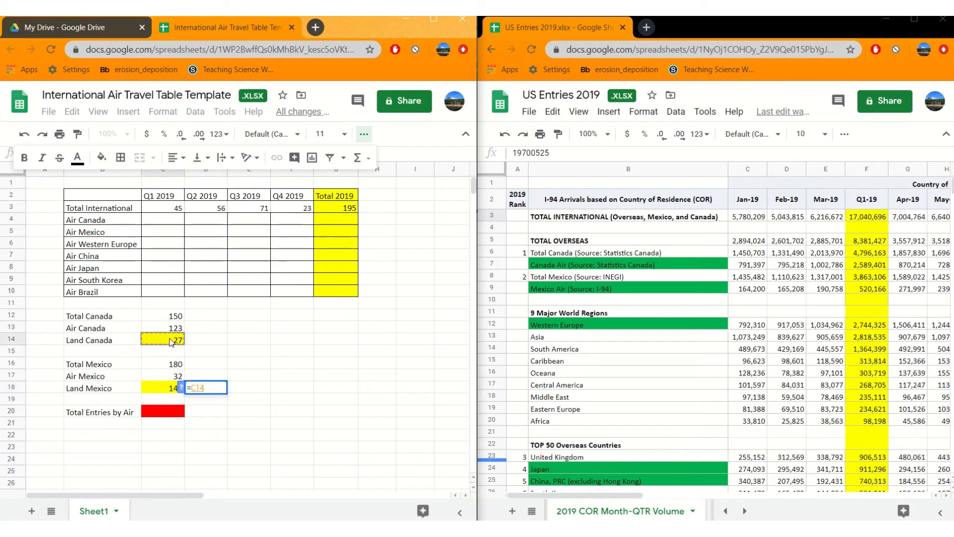
type("=")
left_click(165, 389)
key("Return")
left_click(218, 388)
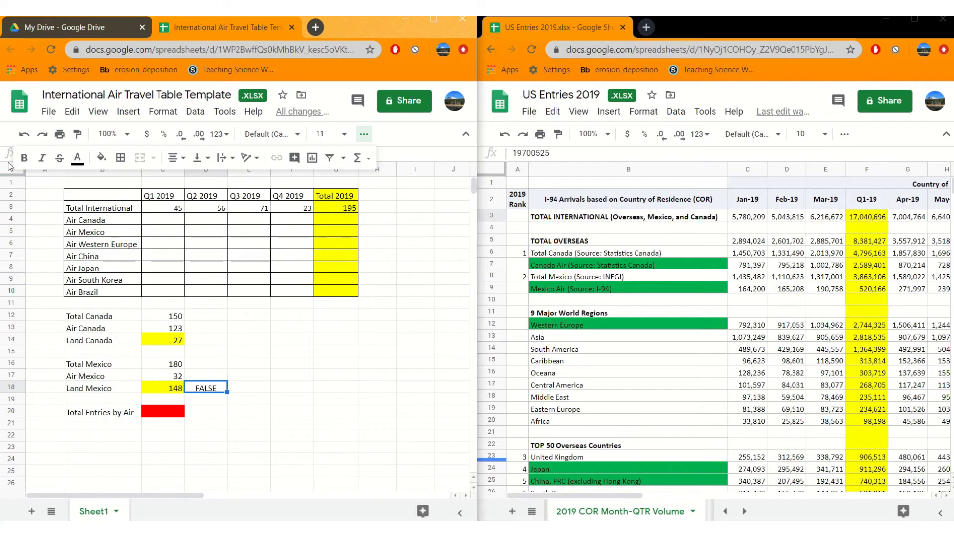
Correct the formula to =C14+C18 so it shows 175
double_click(205, 387)
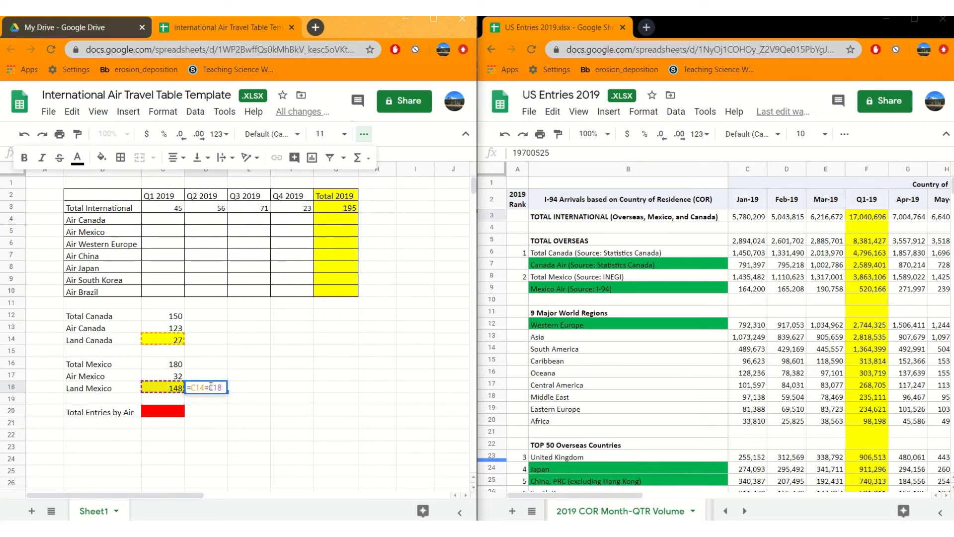
left_click(210, 387)
key("BackSpace")
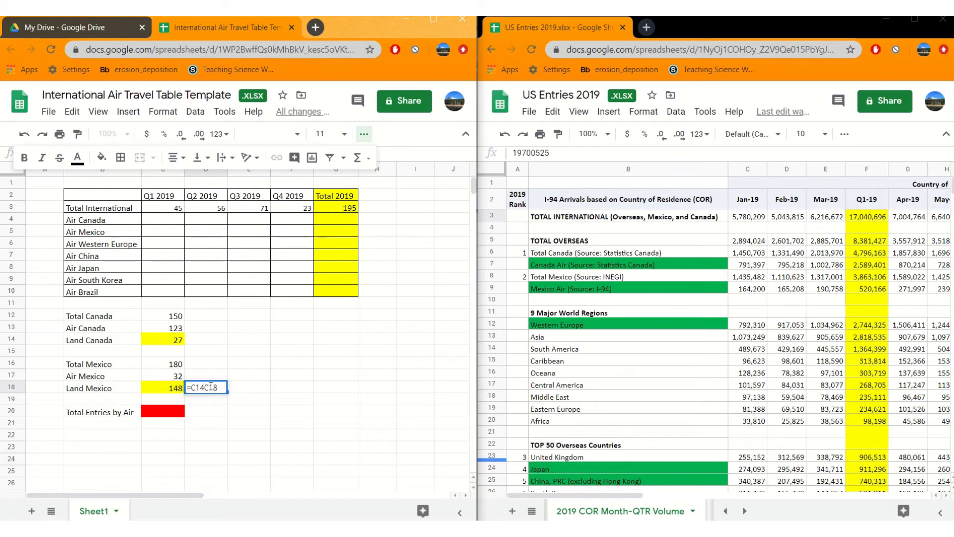
type("+")
key("Return")
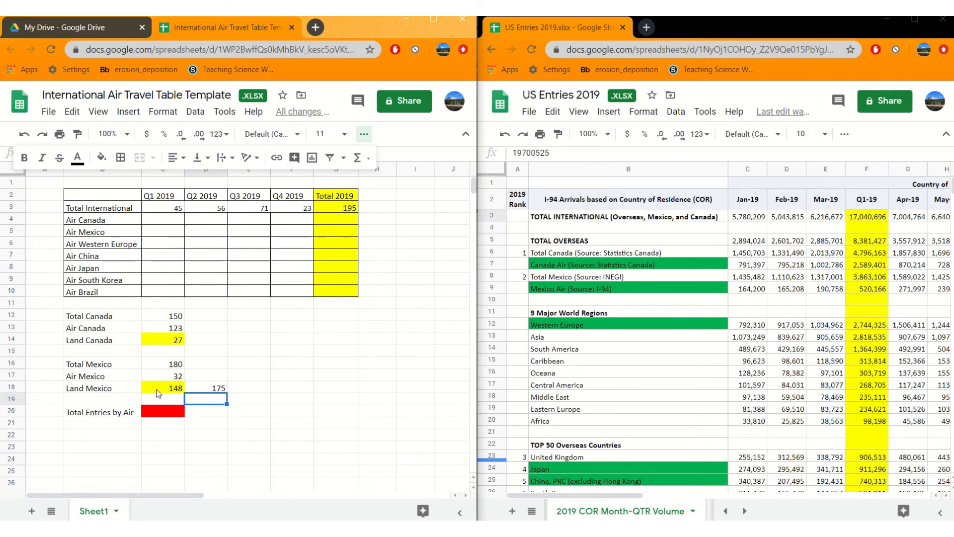
Enter =G3-D18 in Total Entries by Air, giving 20
left_click(155, 417)
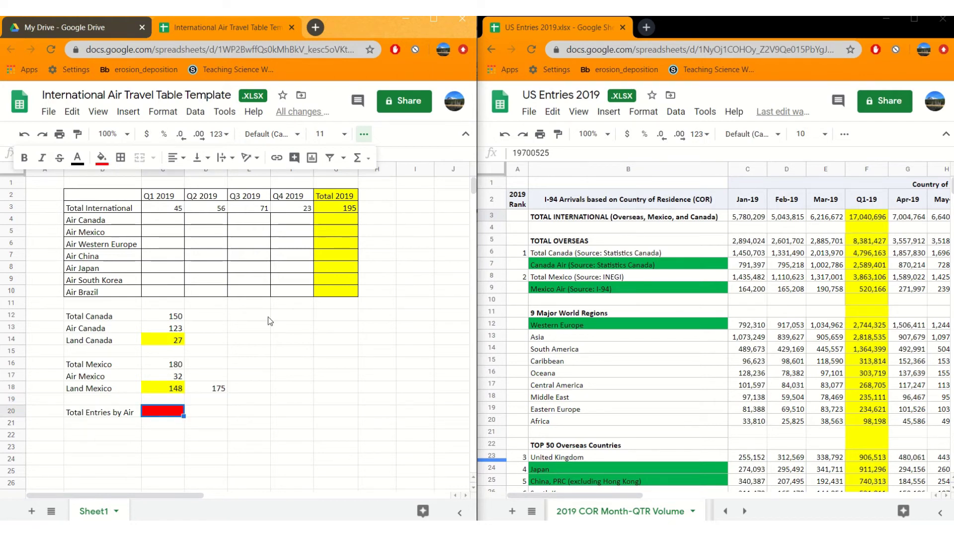
left_click(344, 208)
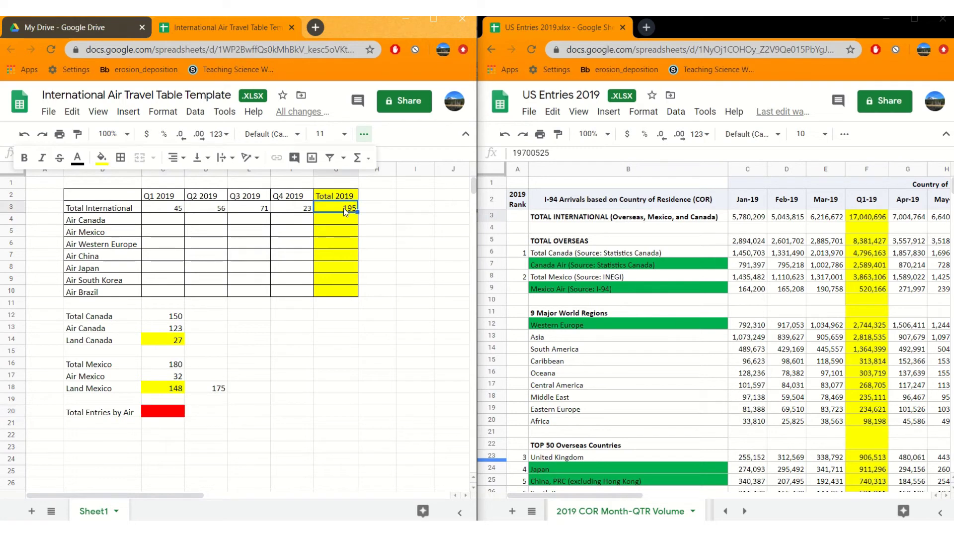
left_click(169, 409)
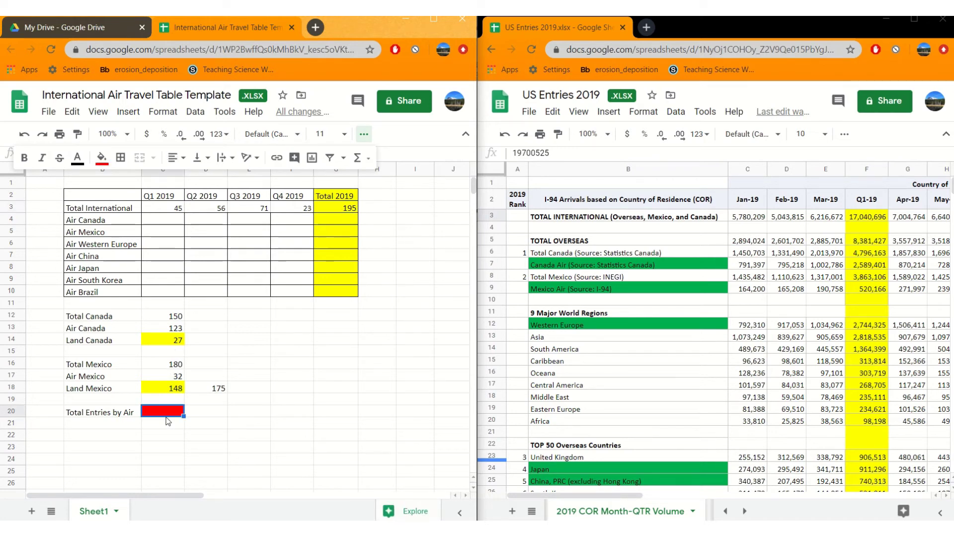
type("=")
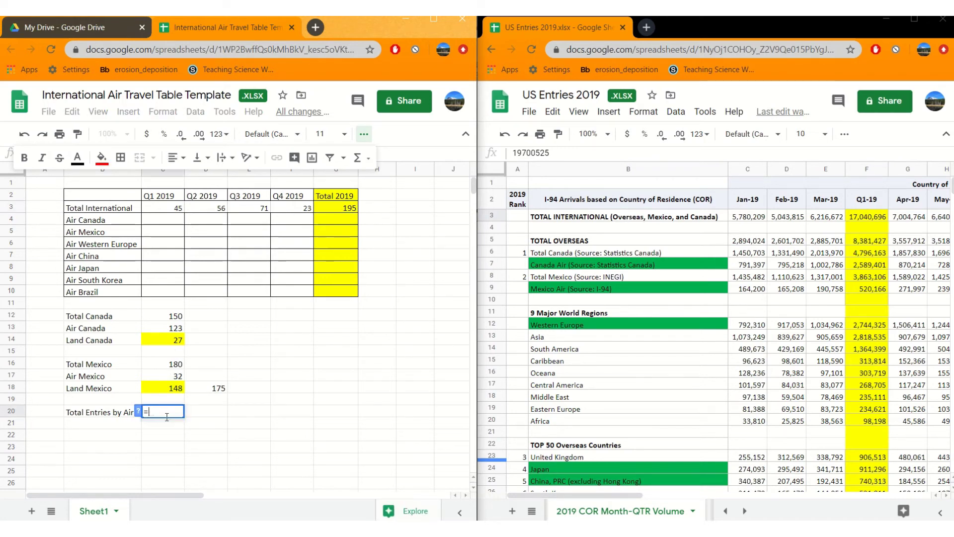
left_click(344, 208)
type("=")
left_click(221, 386)
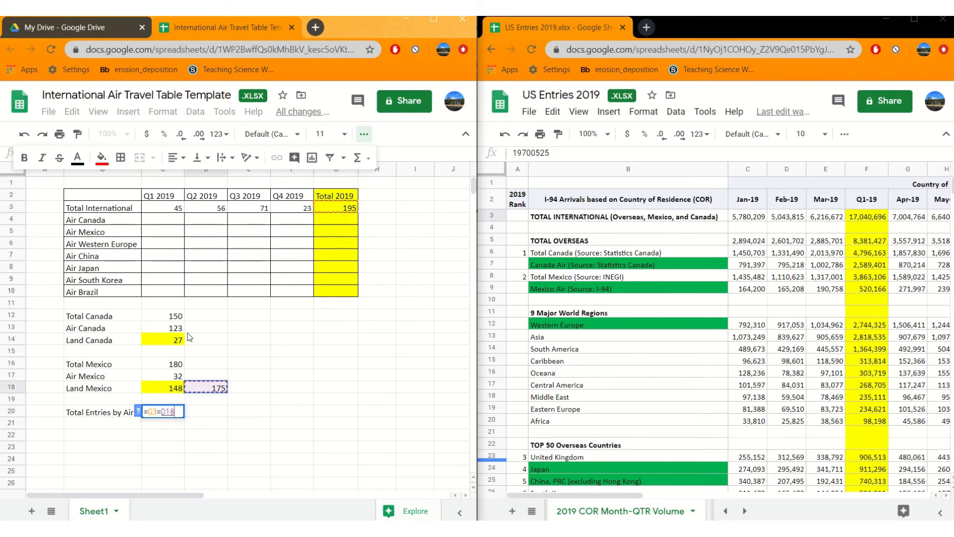
key("BackSpace")
key("BackSpace")
key("BackSpace")
key("BackSpace")
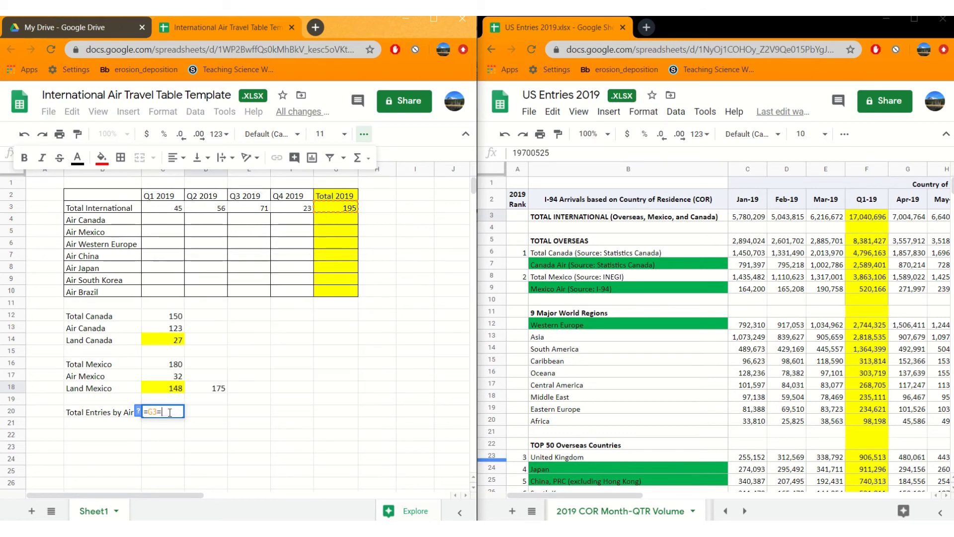
type("-")
left_click(206, 390)
key("Return")
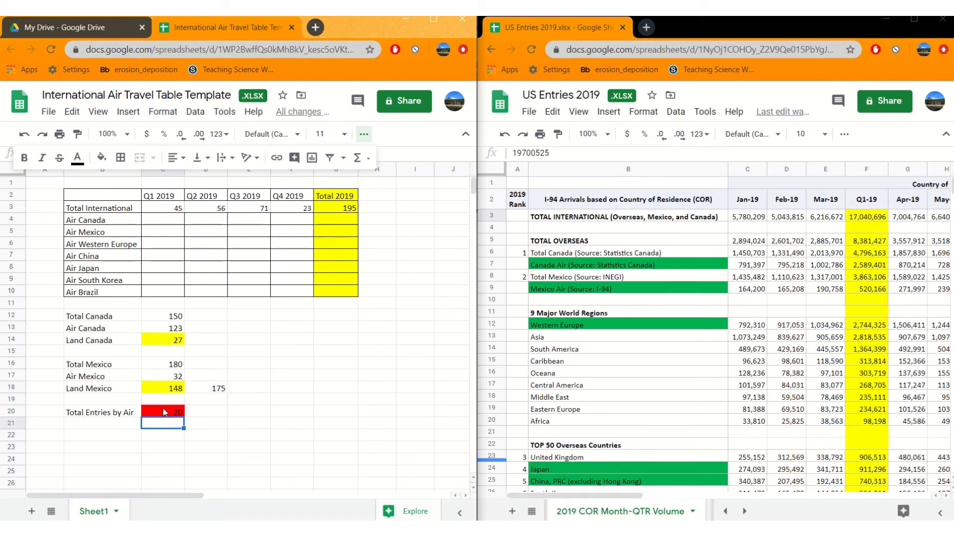
Start a formula with = in E14 beside Land Canada and scroll the sheet horizontally
left_click(262, 341)
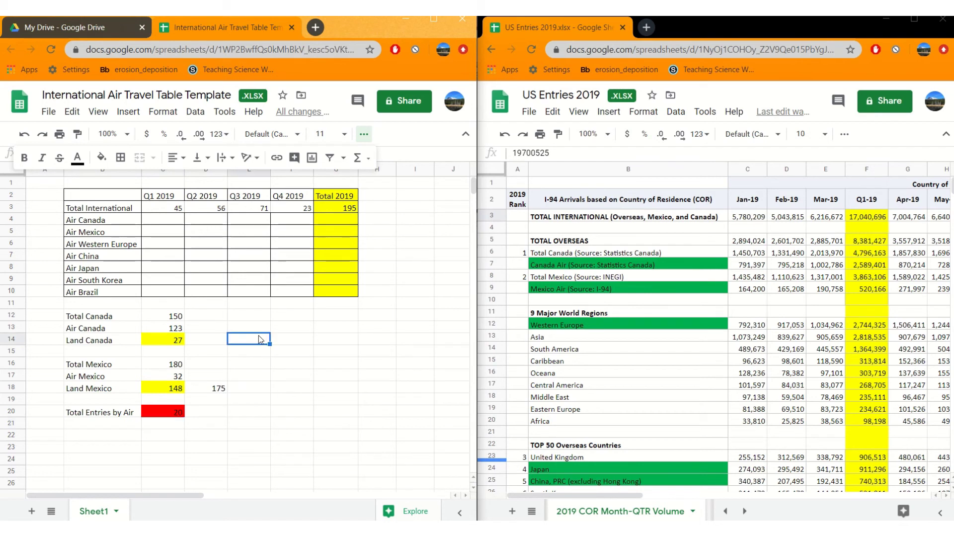
type("=")
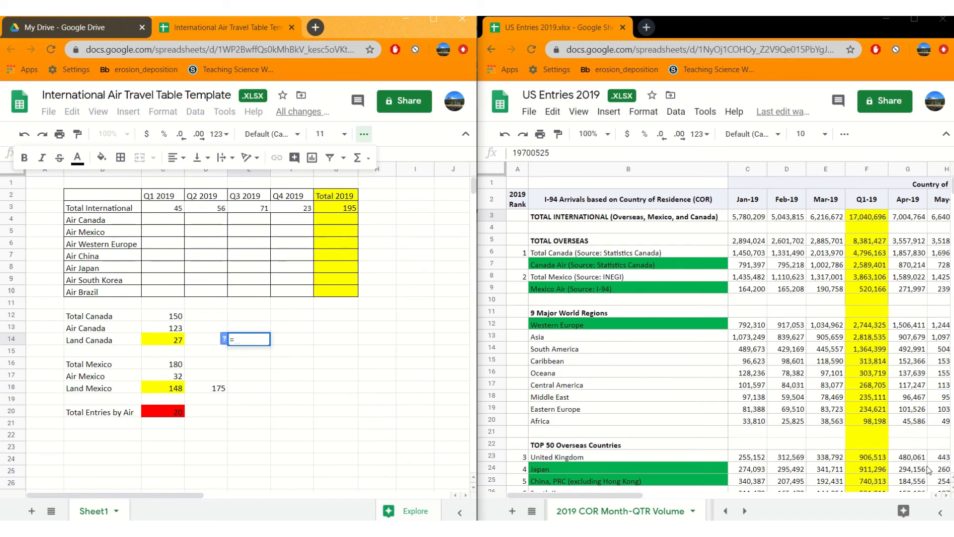
left_click(947, 496)
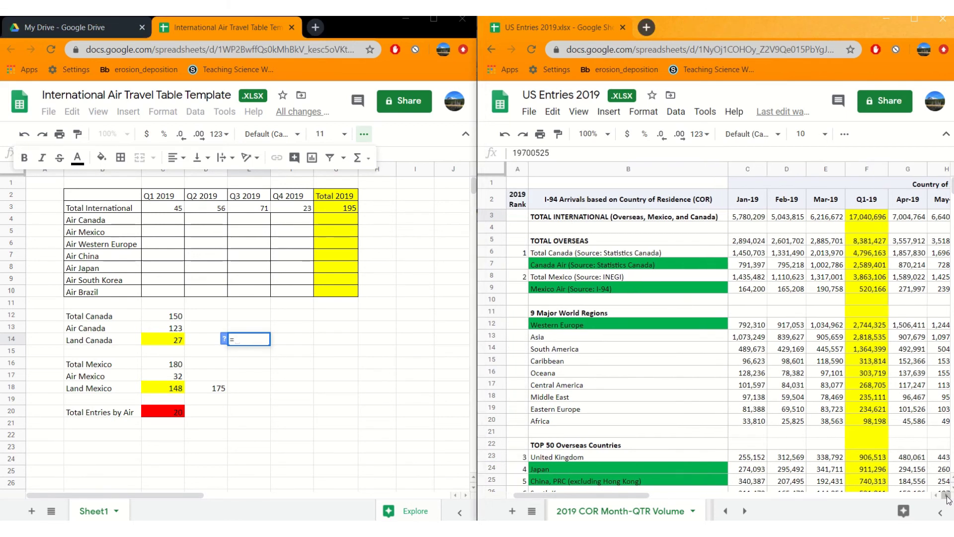
left_click_drag(655, 497, 633, 497)
Fill the South Korea and Brazil cells (B26:B27) in US Entries with the custom green
scroll(778, 396, "down", 4)
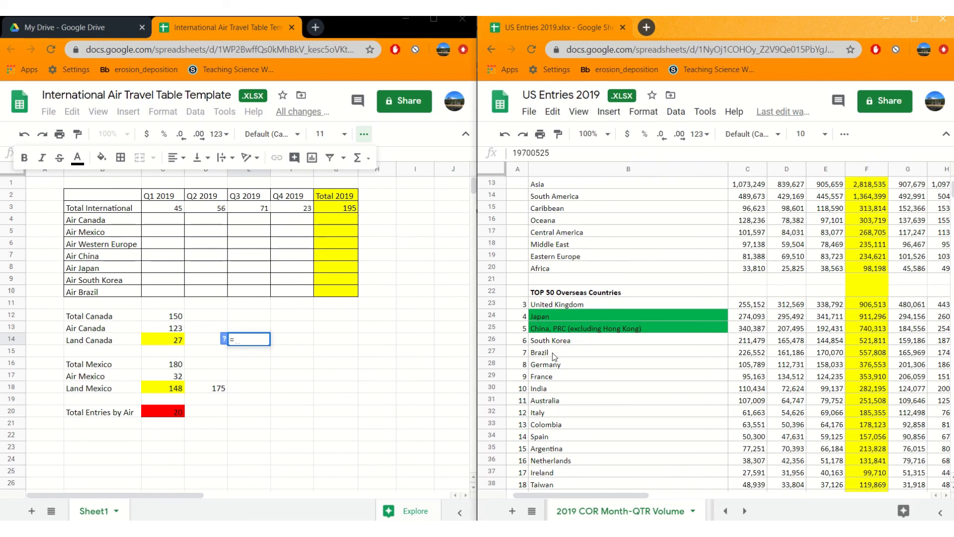
left_click_drag(545, 341, 547, 353)
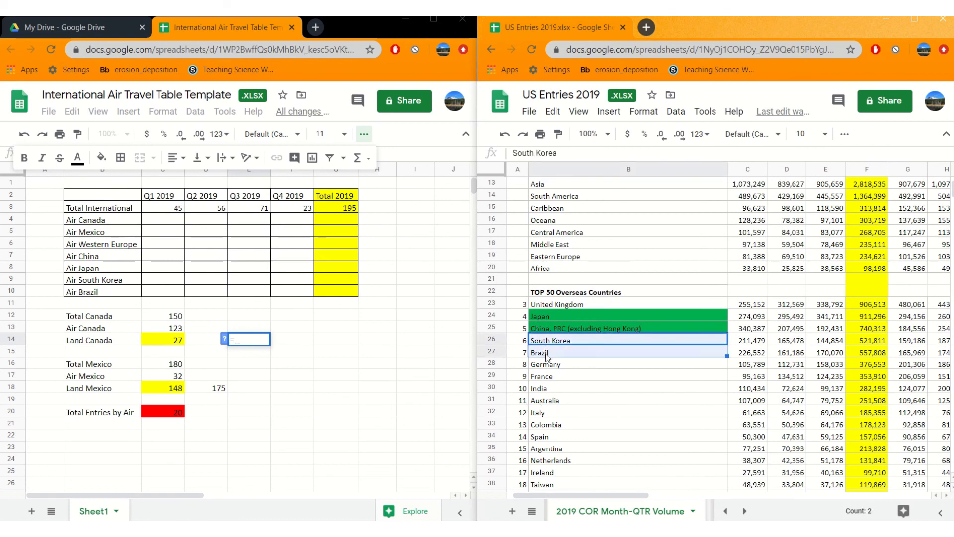
left_click(844, 134)
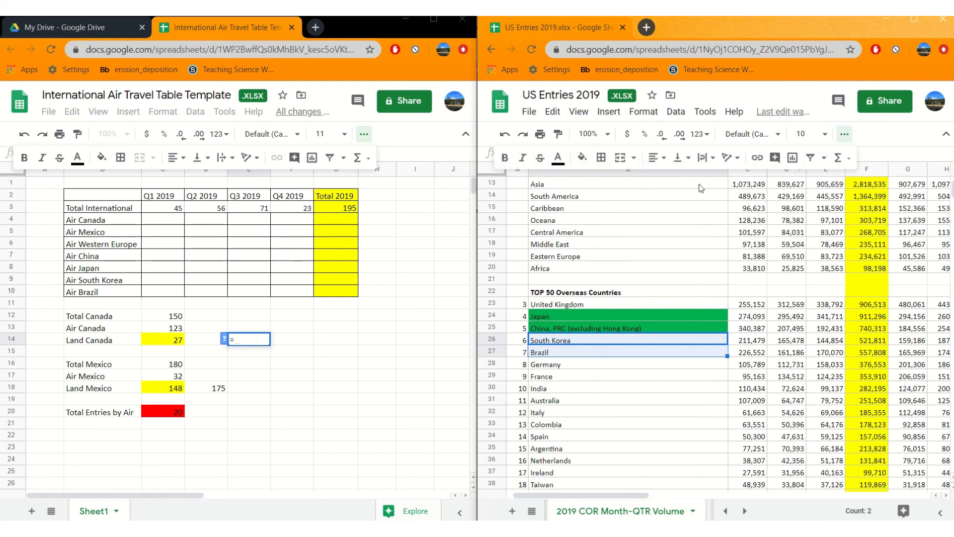
left_click(584, 163)
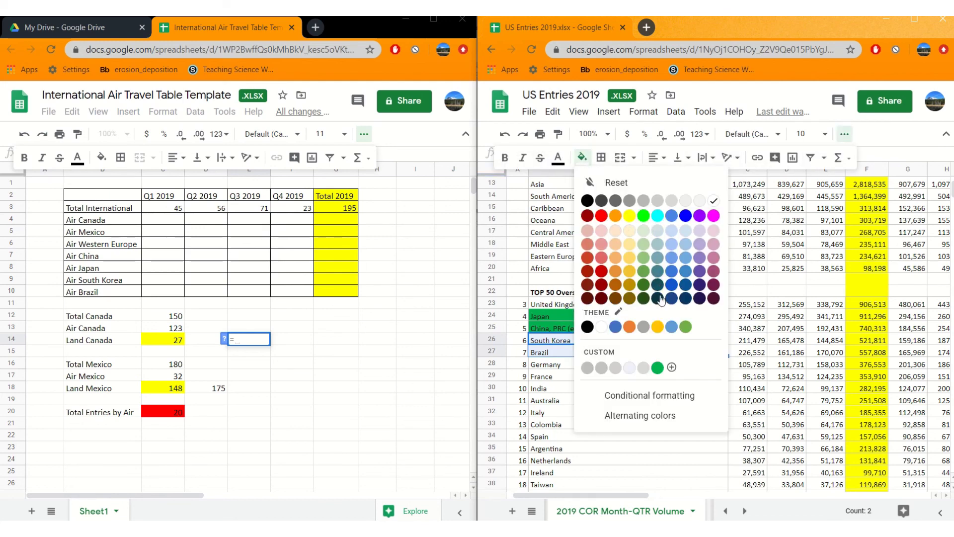
left_click(658, 367)
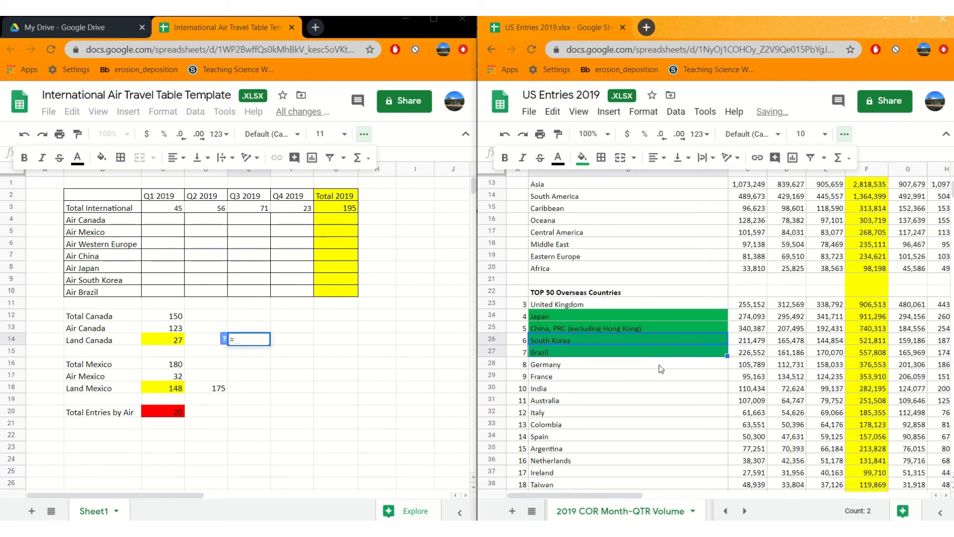